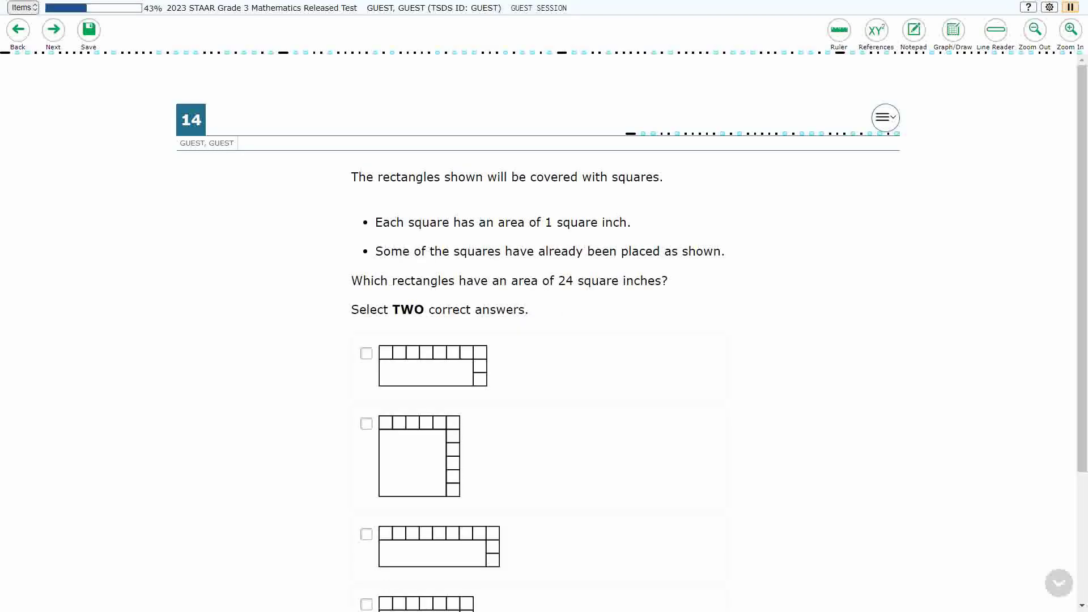
Step: Examine question 14's instructions and its five rectangle answer choices
{"action": "scroll", "coordinate": [545, 340], "scroll_direction": "down", "scroll_amount": 3}
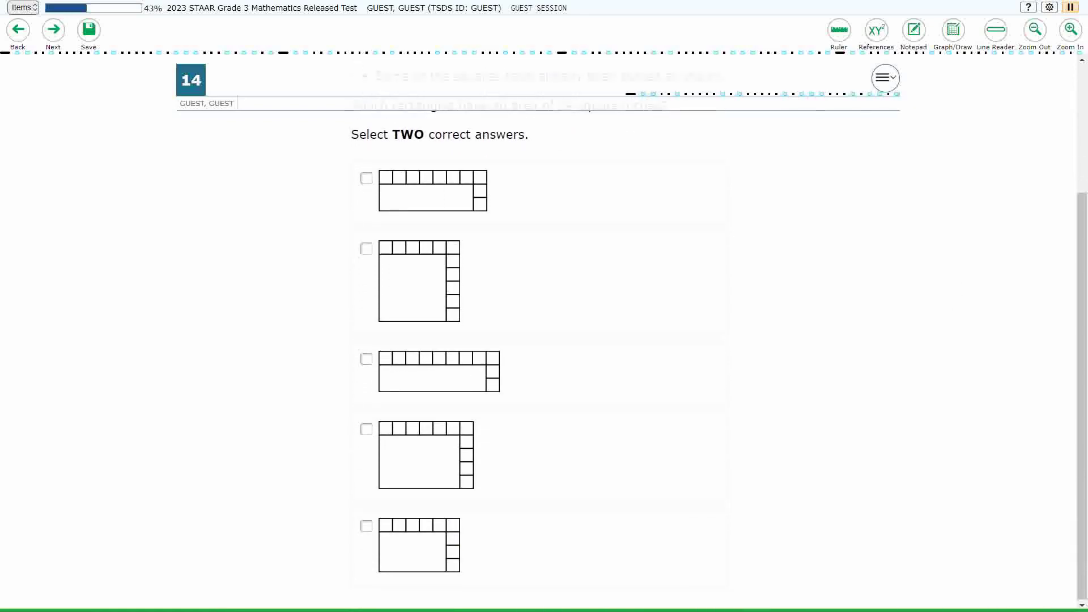
{"action": "scroll", "coordinate": [544, 340], "scroll_direction": "up", "scroll_amount": 1}
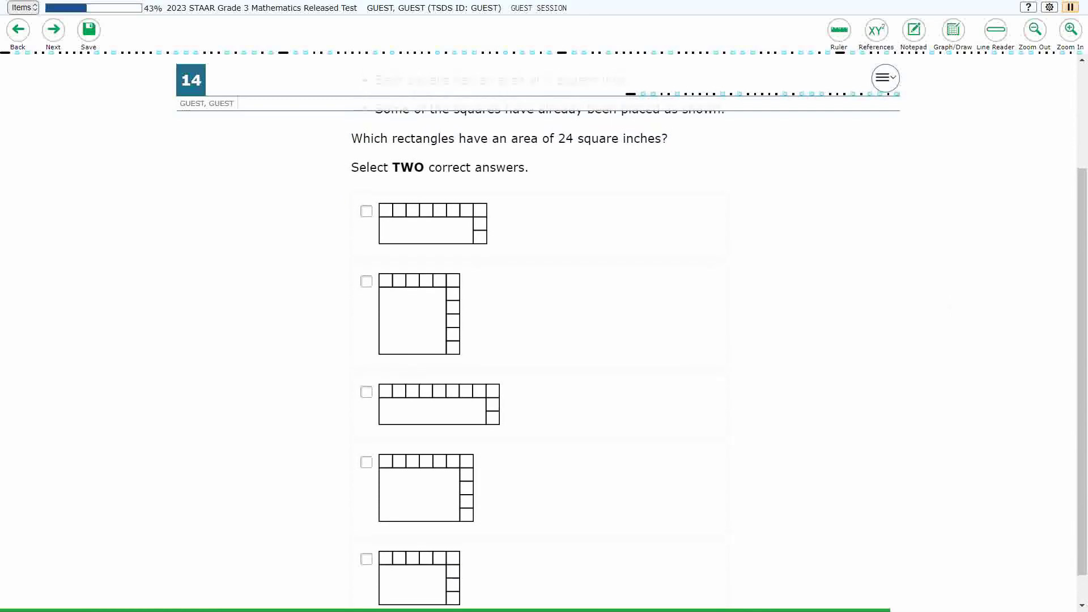
{"action": "scroll", "coordinate": [544, 340], "scroll_direction": "up", "scroll_amount": 2}
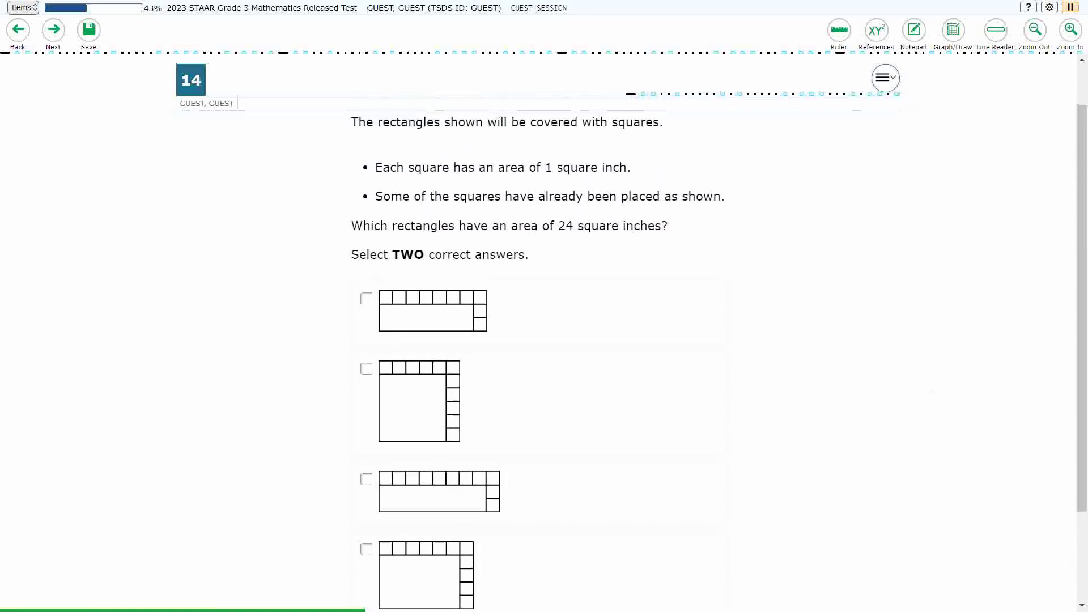
{"action": "scroll", "coordinate": [927, 436], "scroll_direction": "up", "scroll_amount": 1}
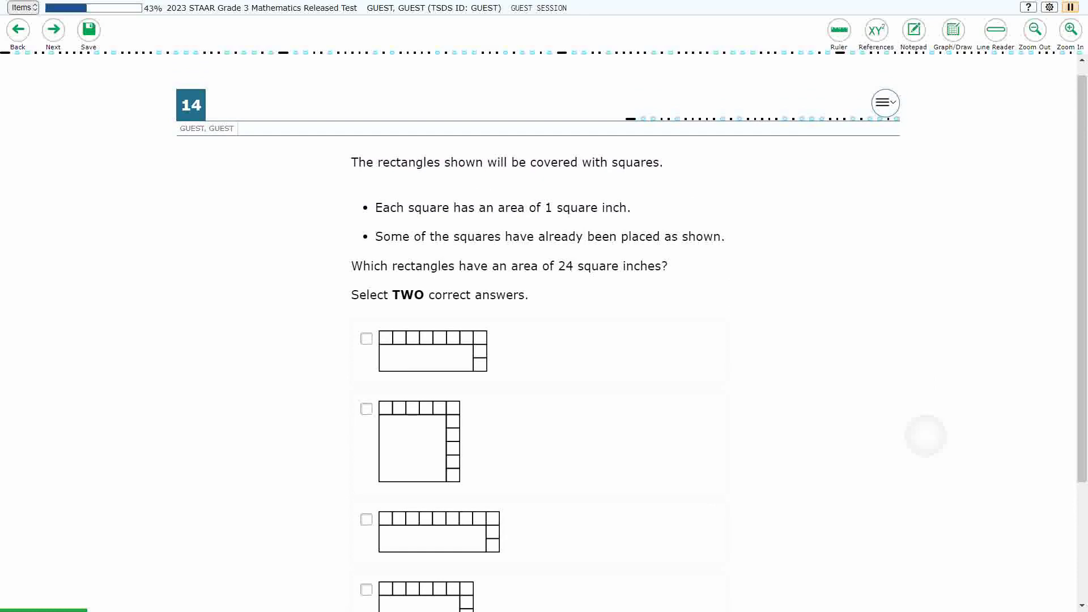
{"action": "scroll", "coordinate": [925, 436], "scroll_direction": "down", "scroll_amount": 1}
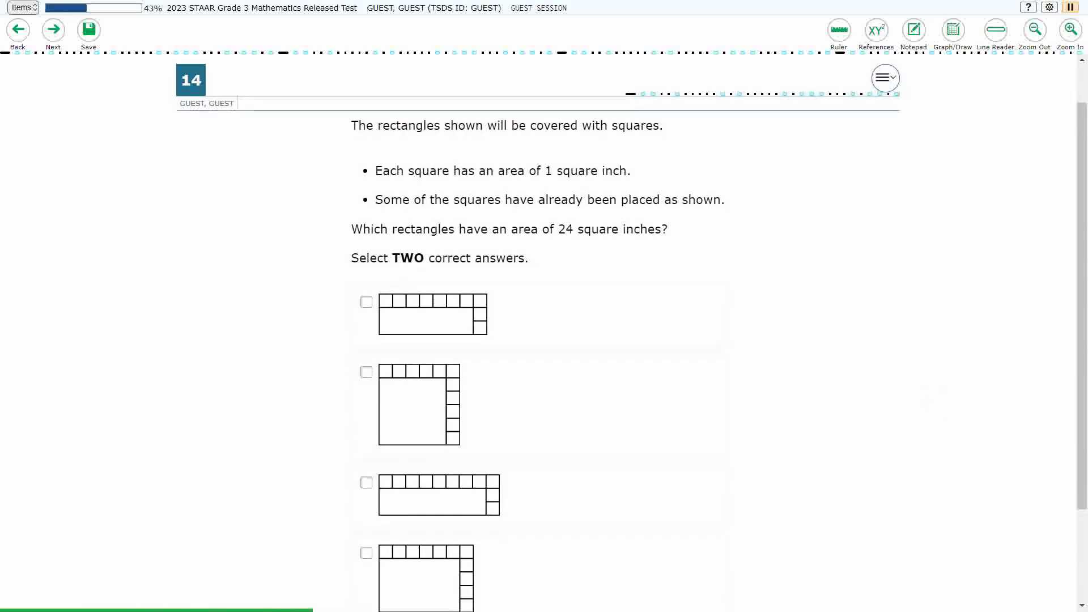
{"action": "scroll", "coordinate": [926, 435], "scroll_direction": "down", "scroll_amount": 2}
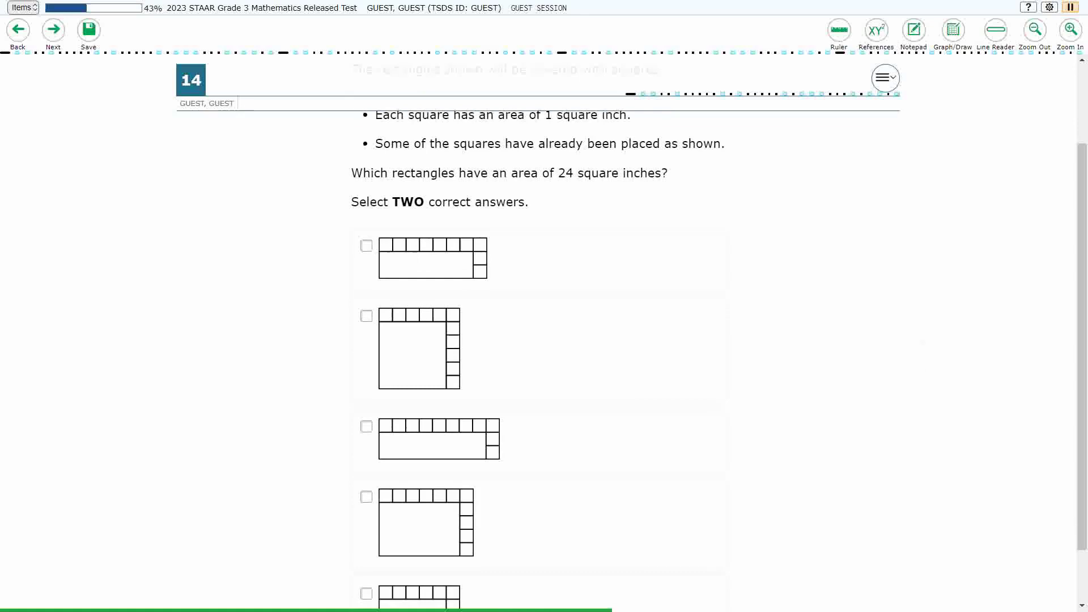
{"action": "scroll", "coordinate": [920, 302], "scroll_direction": "down", "scroll_amount": 1}
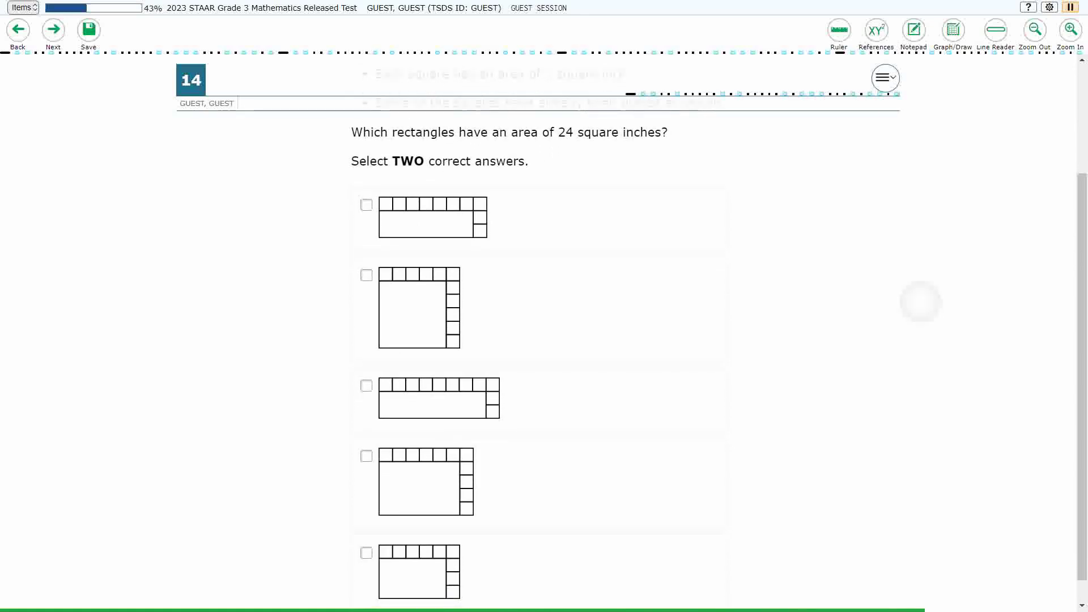
{"action": "scroll", "coordinate": [920, 302], "scroll_direction": "up", "scroll_amount": 2}
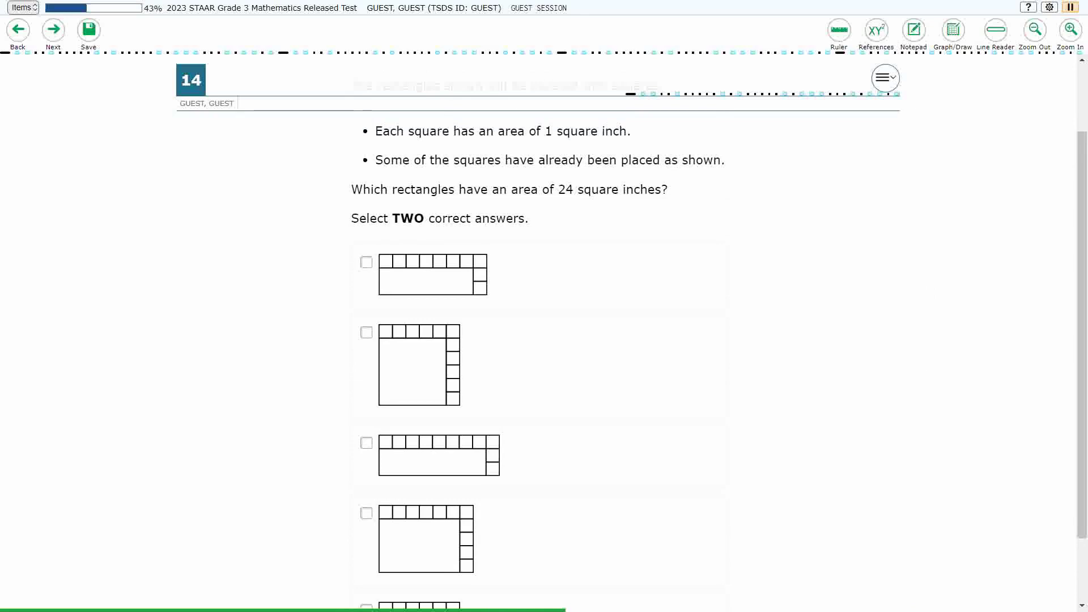
Step: Mark the first rectangle as the only answer and try to advance to the next question, choosing to stay on this one
{"action": "left_click", "coordinate": [366, 262]}
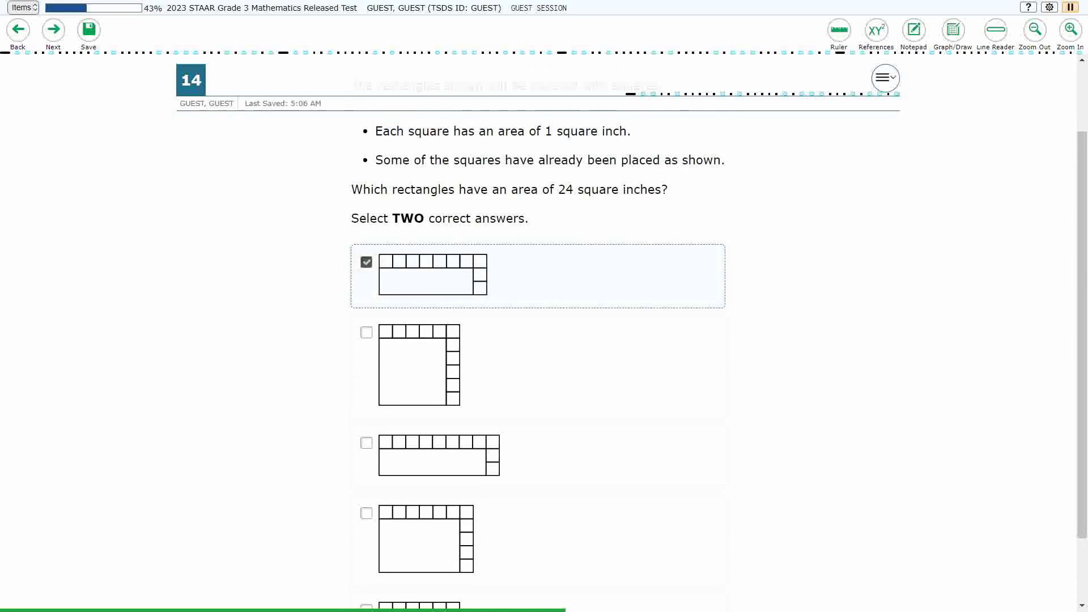
{"action": "left_click", "coordinate": [53, 29]}
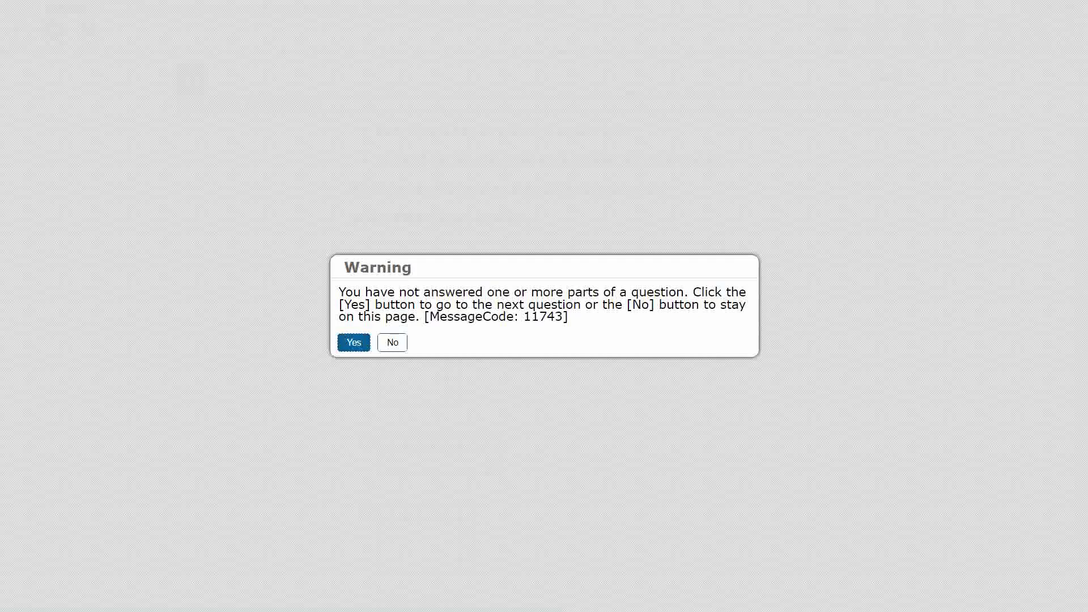
{"action": "left_click", "coordinate": [393, 342]}
Step: Try marking the second, third and fourth rectangles as additional answers, and clear all the marked answers
{"action": "left_click", "coordinate": [366, 332]}
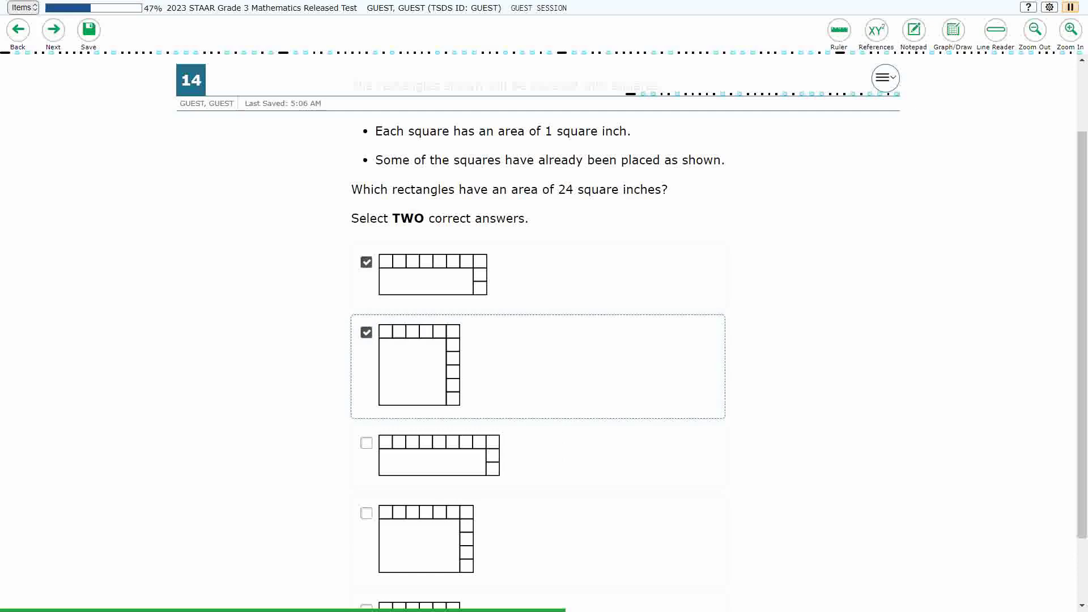
{"action": "left_click", "coordinate": [367, 447]}
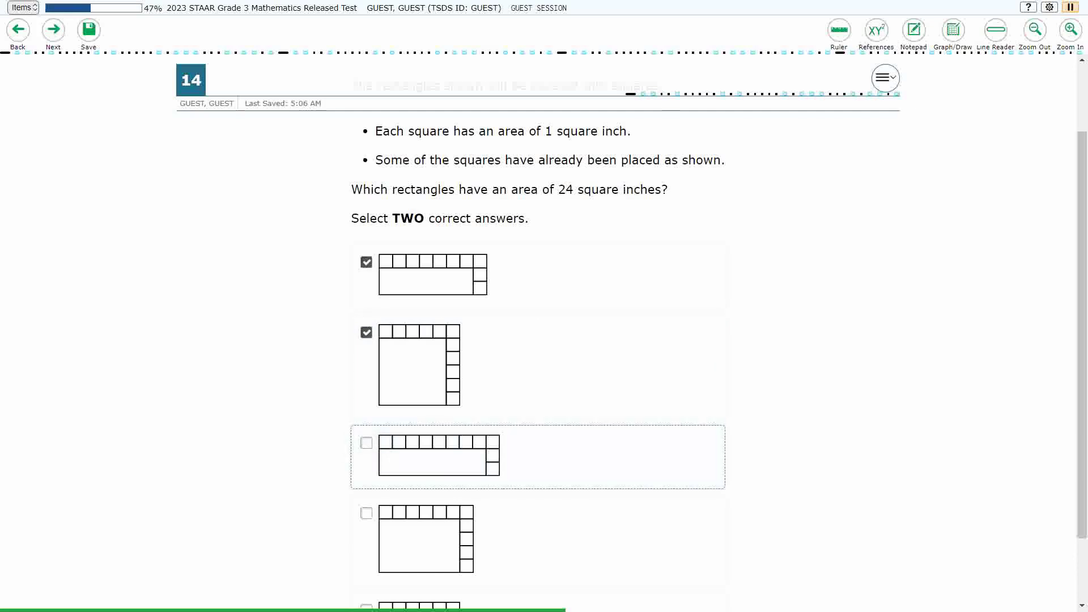
{"action": "left_click", "coordinate": [368, 517]}
{"action": "left_click", "coordinate": [366, 332]}
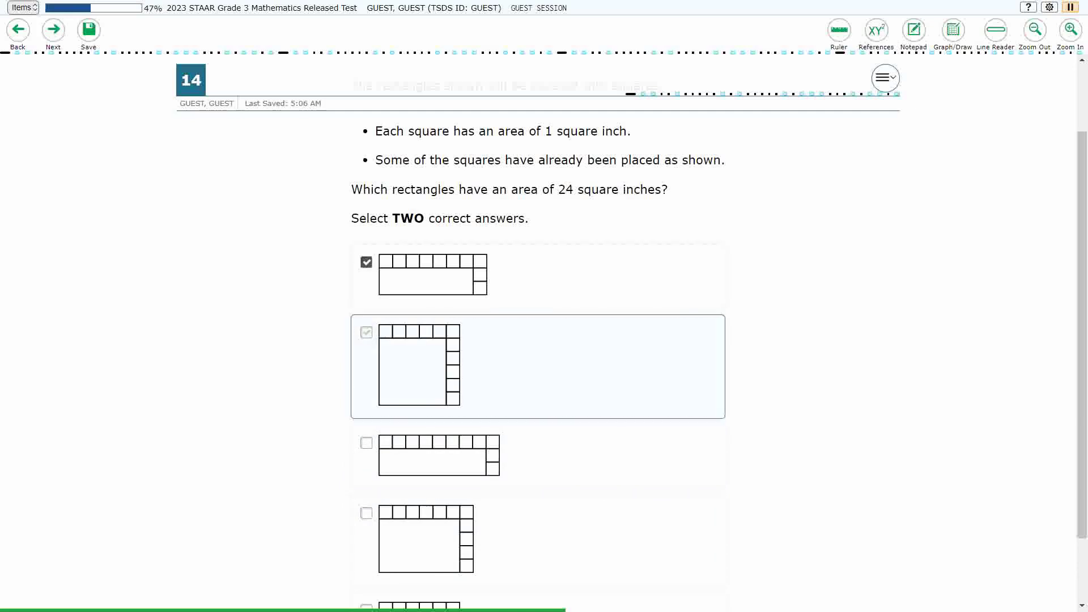
{"action": "left_click", "coordinate": [366, 262]}
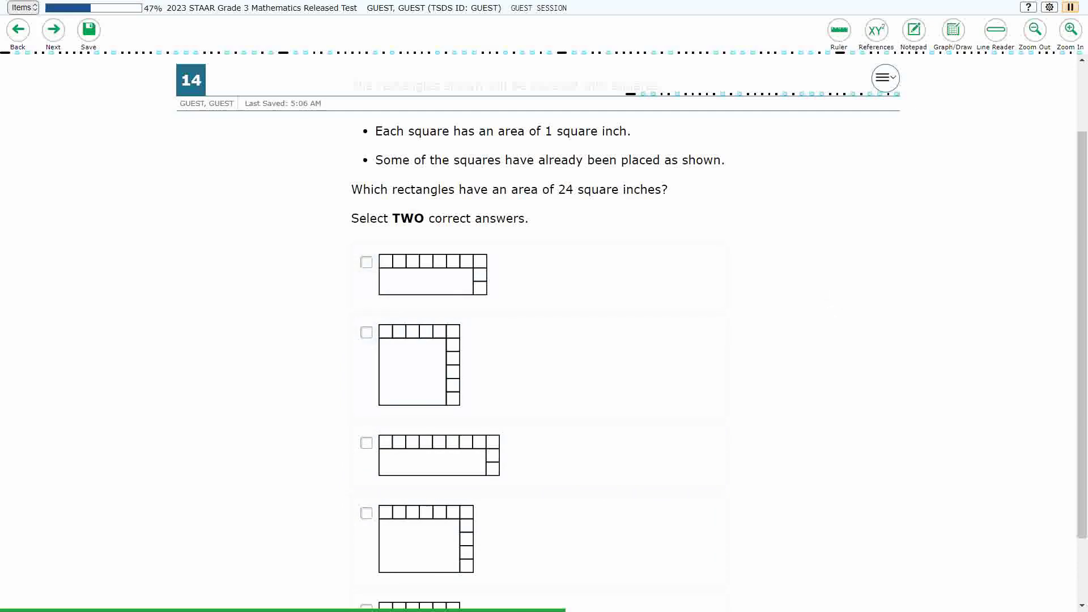
Step: Open the graph paper overlay over the question and set its transparency to the maximum
{"action": "scroll", "coordinate": [833, 309], "scroll_direction": "up", "scroll_amount": 1}
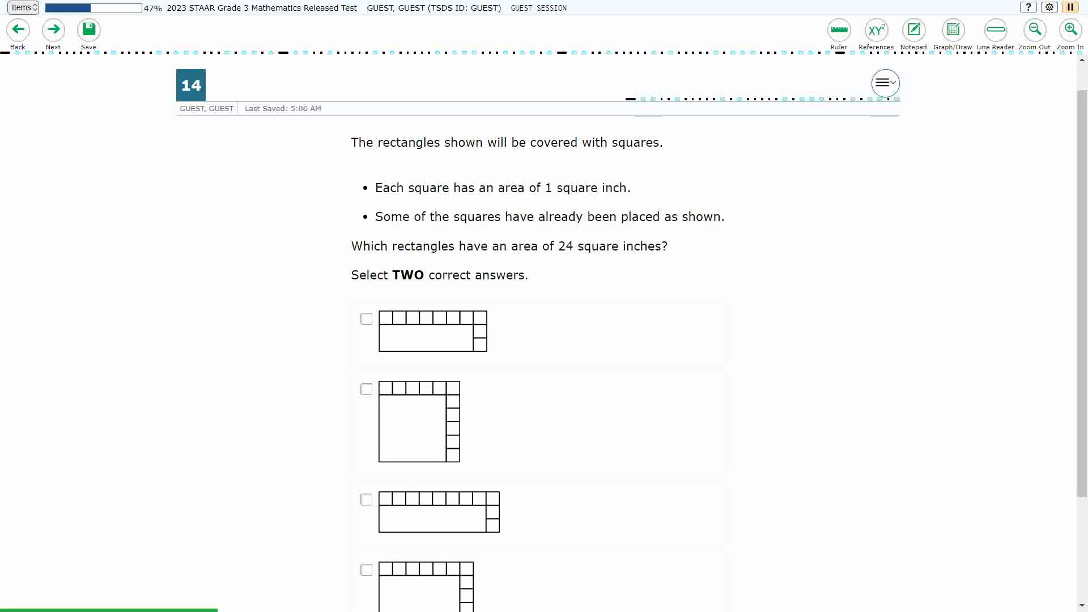
{"action": "scroll", "coordinate": [631, 337], "scroll_direction": "down", "scroll_amount": 3}
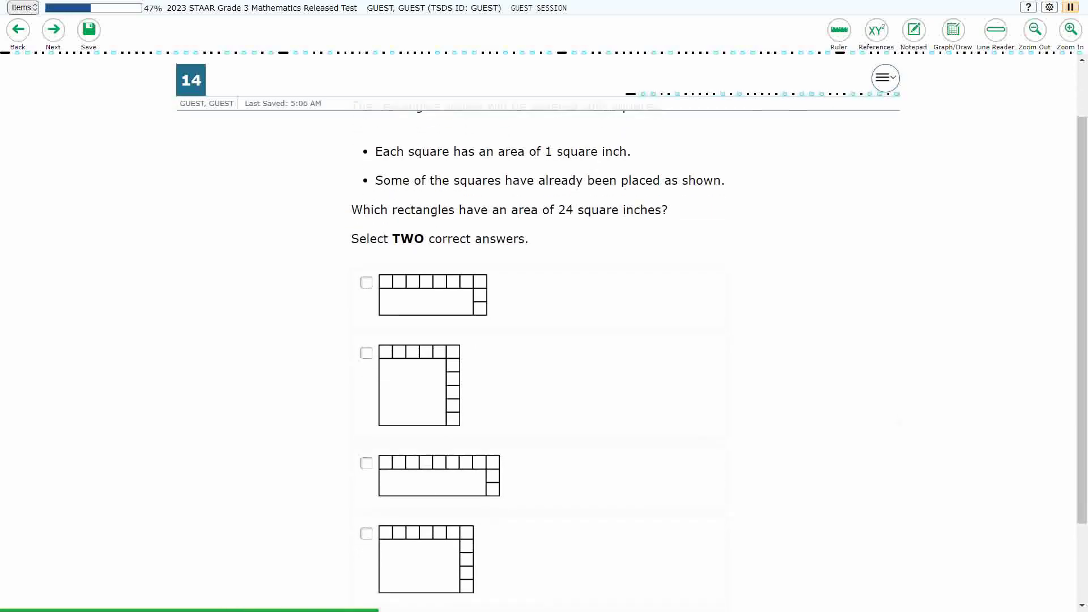
{"action": "left_click", "coordinate": [906, 353]}
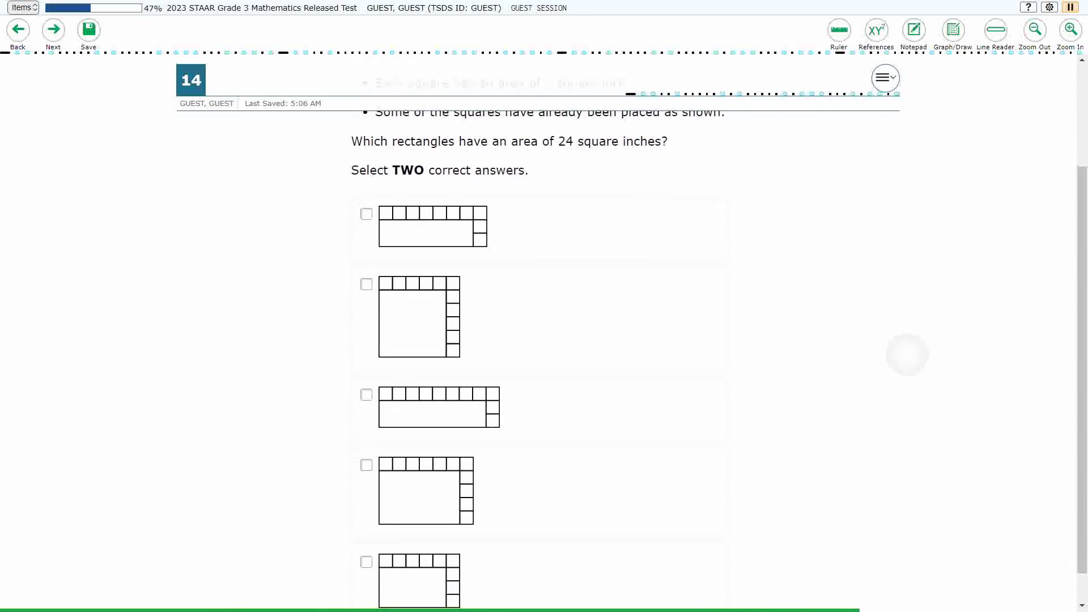
{"action": "left_click_drag", "start_coordinate": [907, 354], "coordinate": [908, 356]}
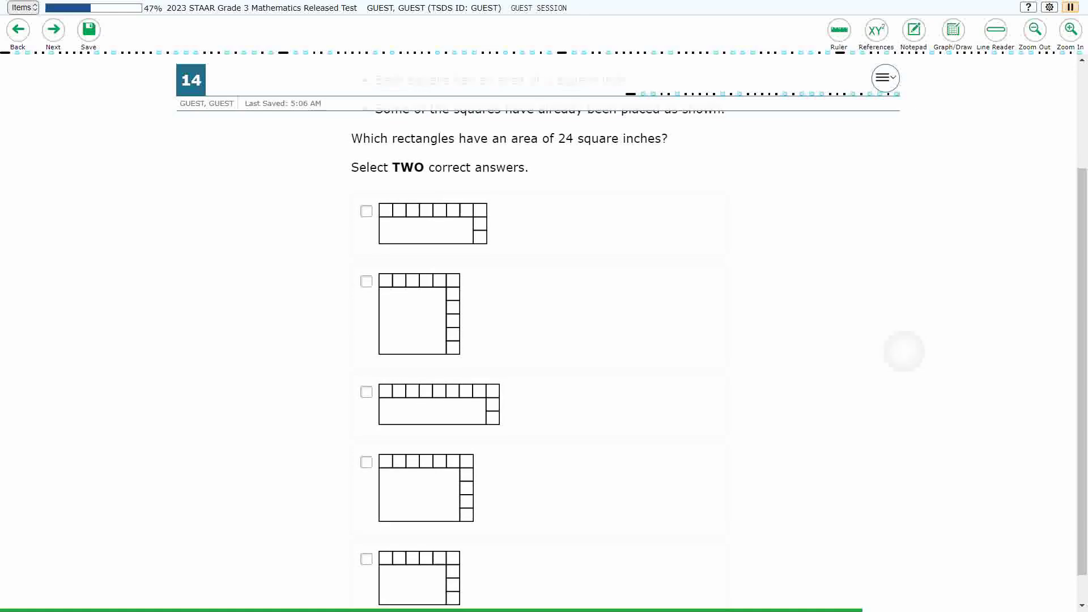
{"action": "scroll", "coordinate": [906, 354], "scroll_direction": "down", "scroll_amount": 1}
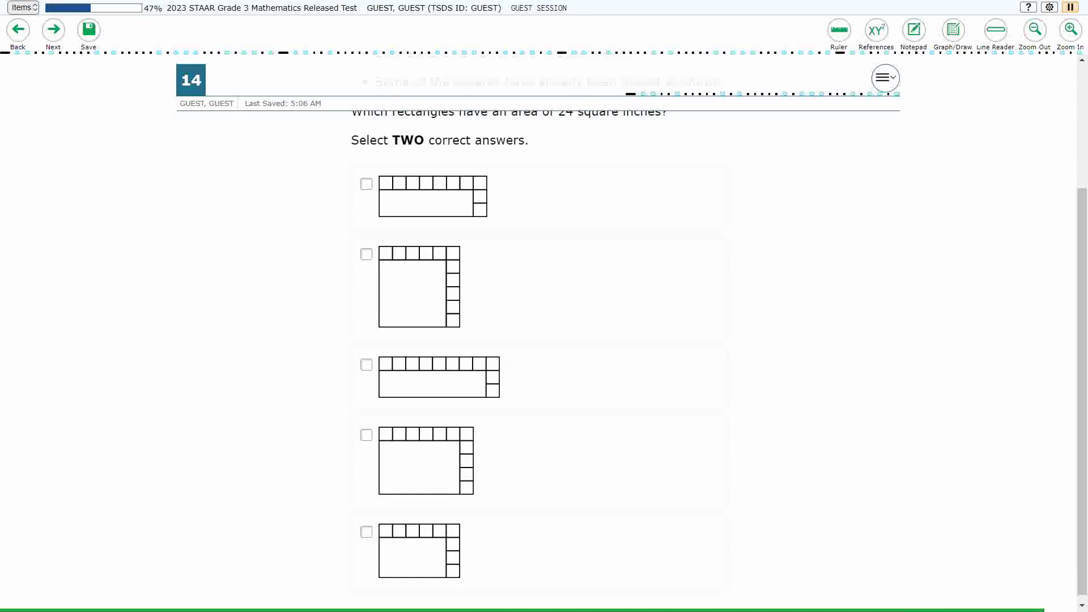
{"action": "left_click", "coordinate": [954, 29]}
{"action": "left_click", "coordinate": [953, 30]}
{"action": "left_click", "coordinate": [953, 29]}
{"action": "left_click", "coordinate": [905, 196]}
{"action": "left_click_drag", "start_coordinate": [53, 57], "coordinate": [93, 56]}
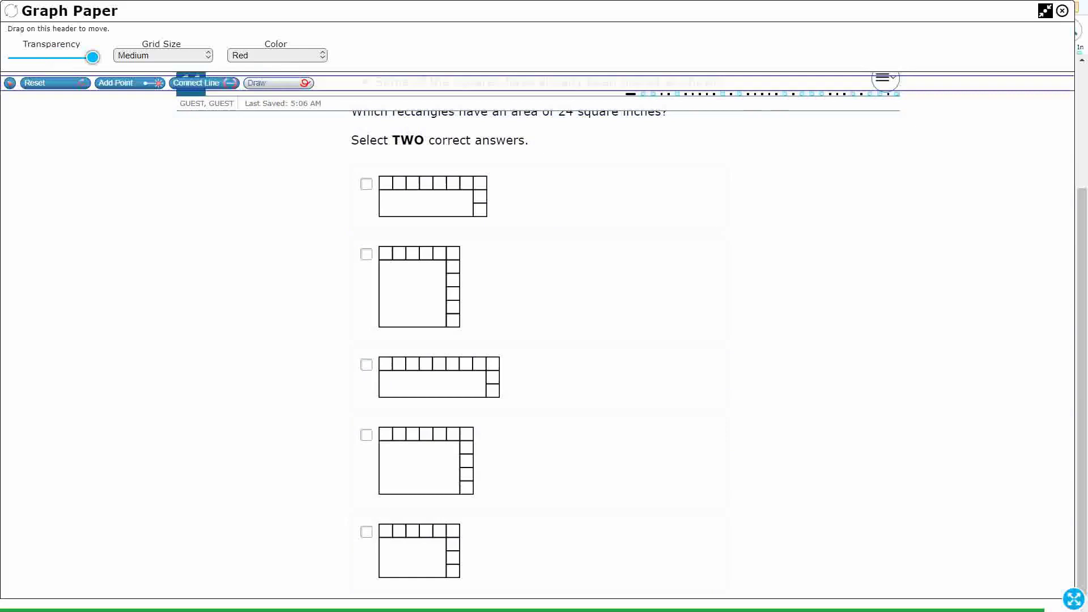
Step: Draw black grid lines through the first rectangle's empty area to divide it into unit squares
{"action": "left_click", "coordinate": [276, 55]}
{"action": "left_click", "coordinate": [254, 73]}
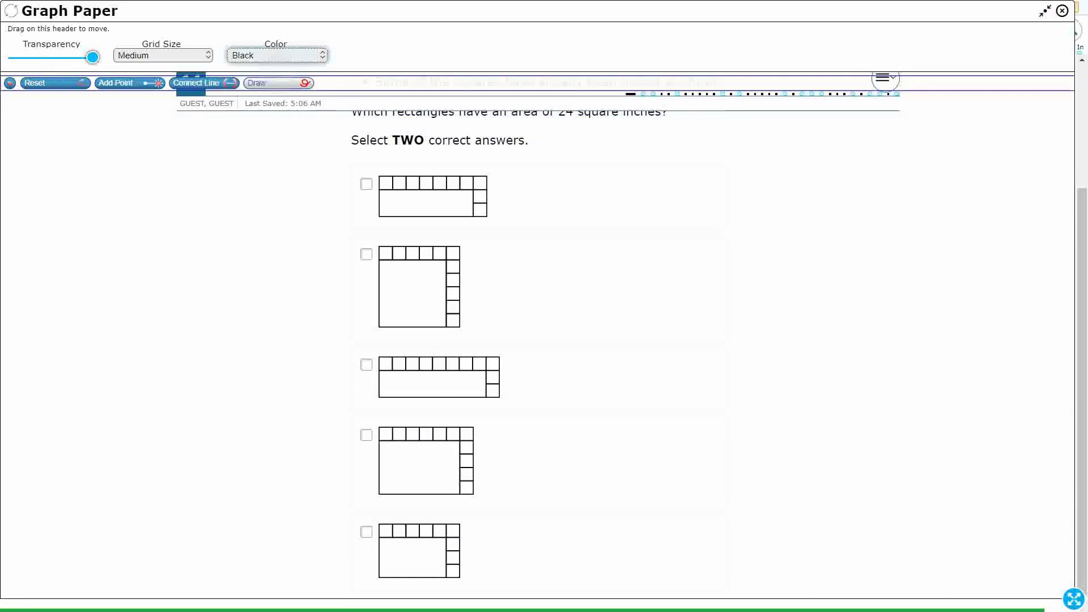
{"action": "left_click_drag", "start_coordinate": [379, 203], "coordinate": [476, 203]}
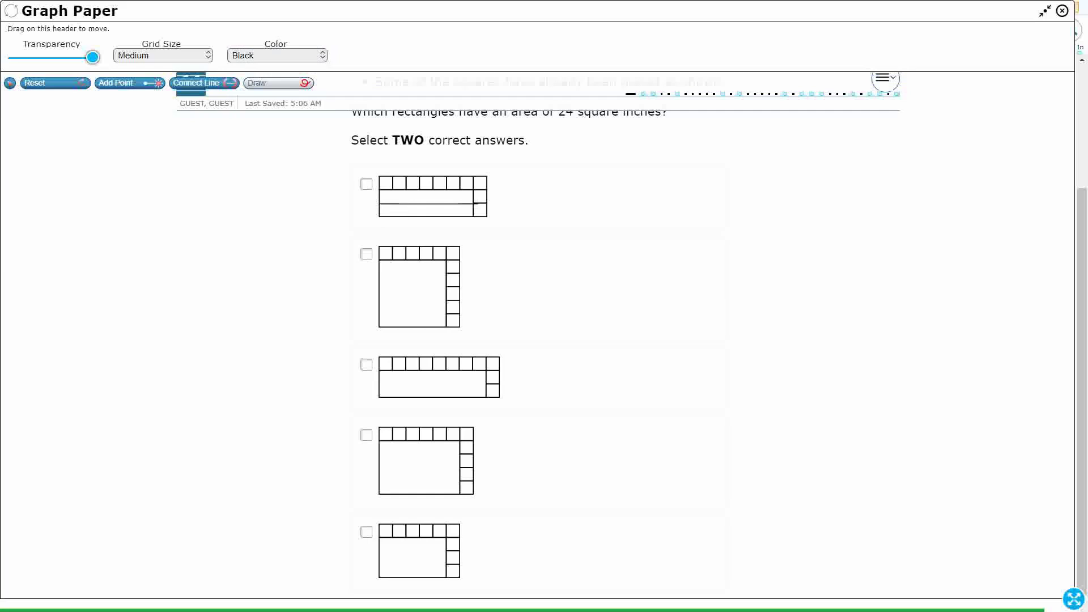
{"action": "mouse_move", "coordinate": [392, 189]}
{"action": "left_mouse_down"}
{"action": "mouse_move", "coordinate": [392, 216]}
{"action": "mouse_move", "coordinate": [458, 216]}
{"action": "left_mouse_up"}
Step: Number the squares in the first rectangle's top row from 1 to 8 in blue
{"action": "left_click", "coordinate": [278, 55]}
{"action": "left_click", "coordinate": [248, 91]}
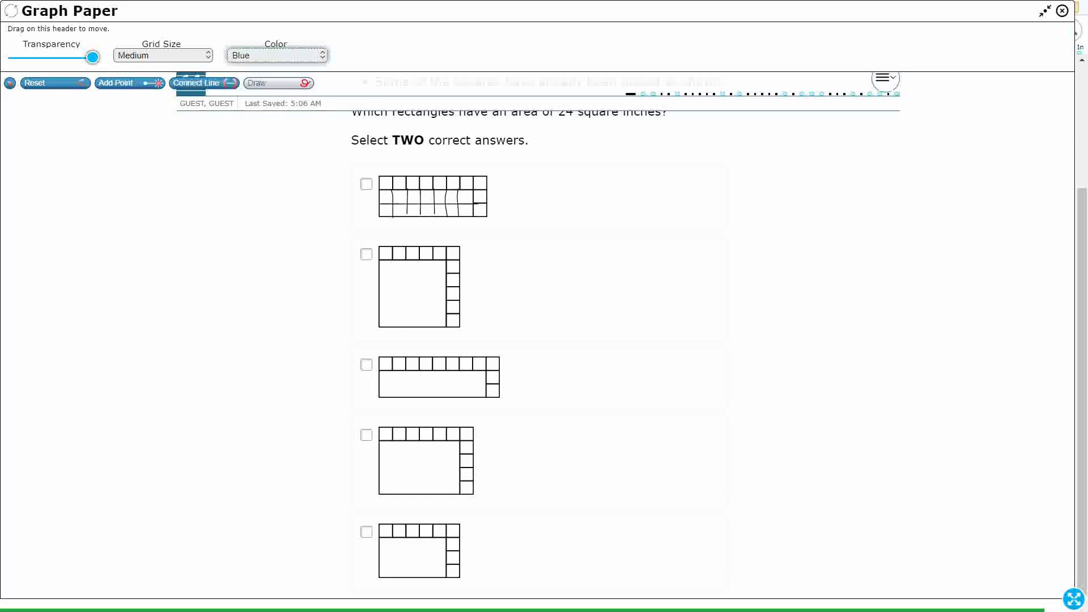
{"action": "left_click_drag", "start_coordinate": [385, 179], "coordinate": [464, 189]}
{"action": "left_click_drag", "start_coordinate": [479, 178], "coordinate": [454, 188]}
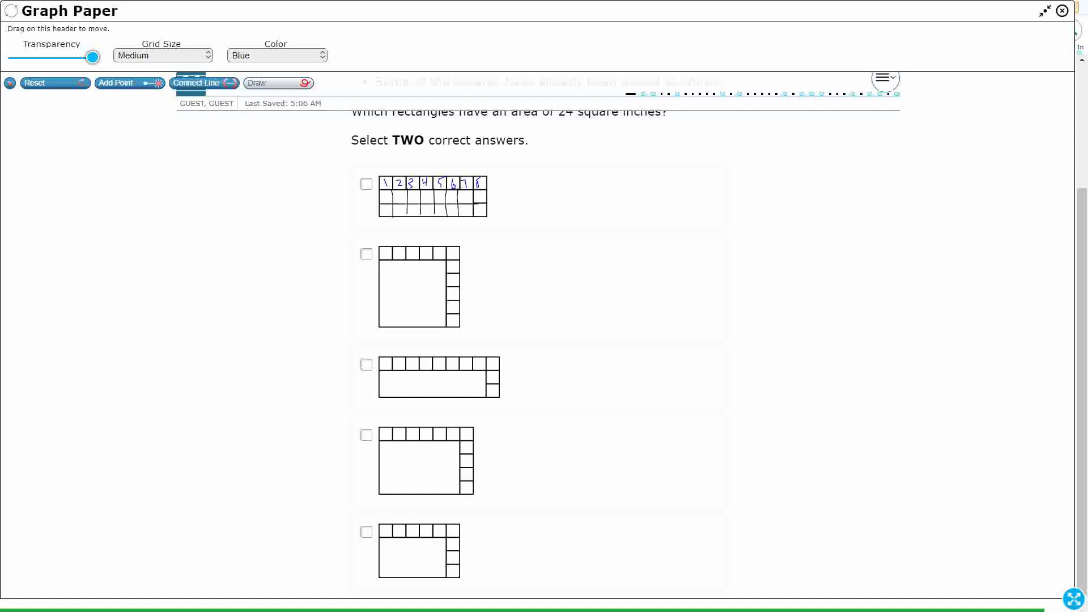
Step: Write 16 and 24 down the first rectangle's last column and draw a blue check mark beside that answer choice
{"action": "left_click_drag", "start_coordinate": [483, 191], "coordinate": [480, 199]}
{"action": "left_click_drag", "start_coordinate": [476, 208], "coordinate": [491, 212]}
{"action": "left_click_drag", "start_coordinate": [361, 180], "coordinate": [382, 163]}
Step: Draw black horizontal and vertical grid lines through the second rectangle's empty area to divide it into unit squares
{"action": "left_click", "coordinate": [277, 55]}
{"action": "left_click", "coordinate": [253, 72]}
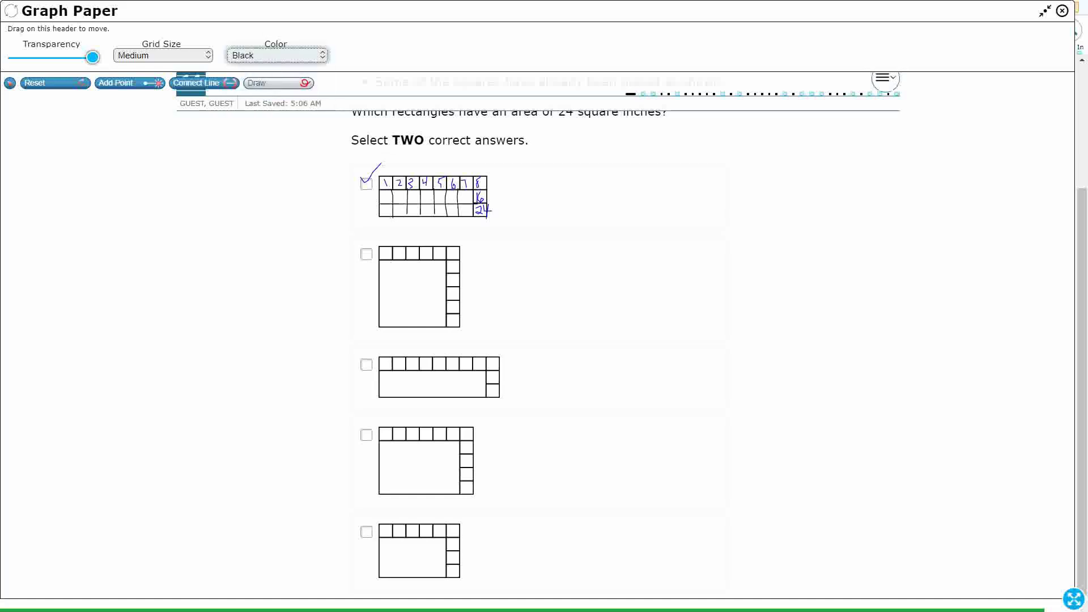
{"action": "left_click_drag", "start_coordinate": [380, 272], "coordinate": [450, 273]}
{"action": "left_click_drag", "start_coordinate": [379, 289], "coordinate": [451, 288]}
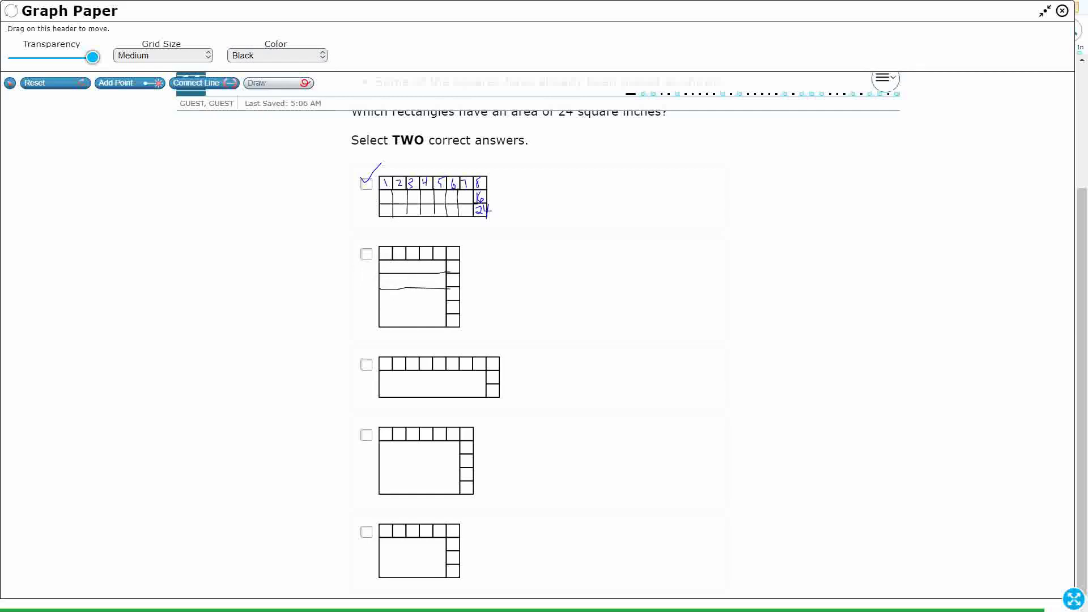
{"action": "mouse_move", "coordinate": [388, 304]}
{"action": "left_mouse_down"}
{"action": "mouse_move", "coordinate": [450, 304]}
{"action": "mouse_move", "coordinate": [447, 313]}
{"action": "left_mouse_up"}
{"action": "left_click_drag", "start_coordinate": [392, 259], "coordinate": [392, 307]}
{"action": "left_click_drag", "start_coordinate": [405, 260], "coordinate": [405, 322]}
{"action": "left_click_drag", "start_coordinate": [420, 259], "coordinate": [418, 326]}
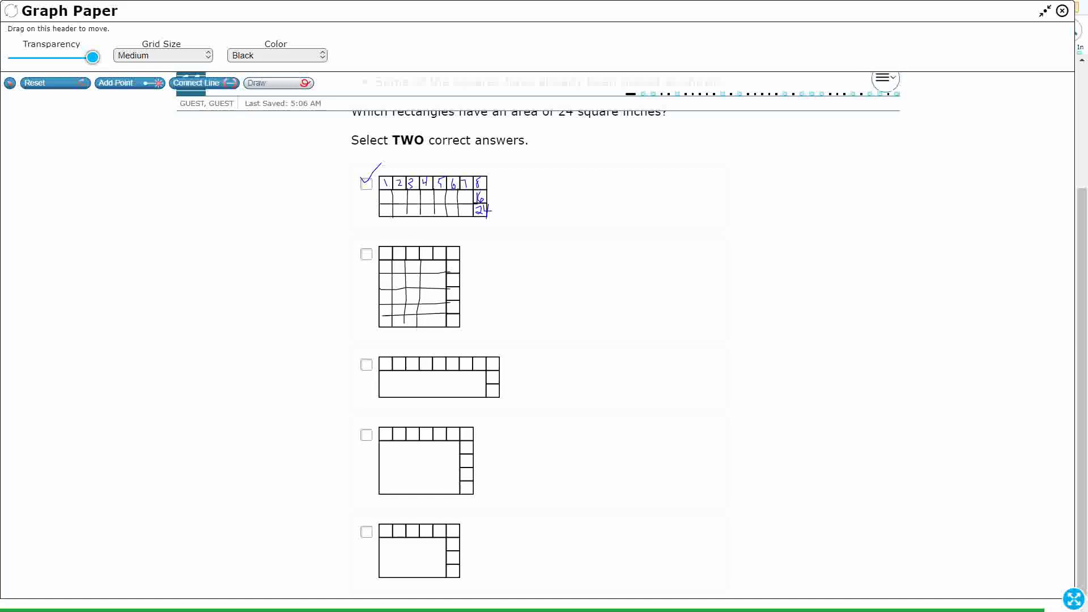
{"action": "left_click_drag", "start_coordinate": [436, 264], "coordinate": [432, 326]}
Step: In blue, number the second rectangle's top row 1 to 6 and write 12, 18, 24, 30 and 36 down its last column
{"action": "left_click", "coordinate": [277, 55]}
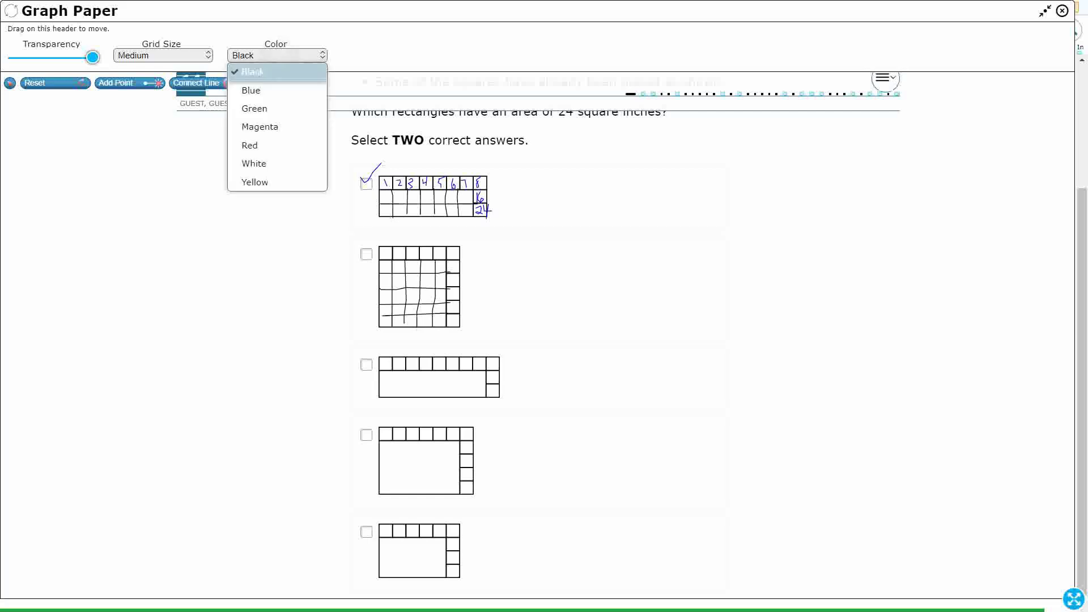
{"action": "left_click", "coordinate": [251, 92]}
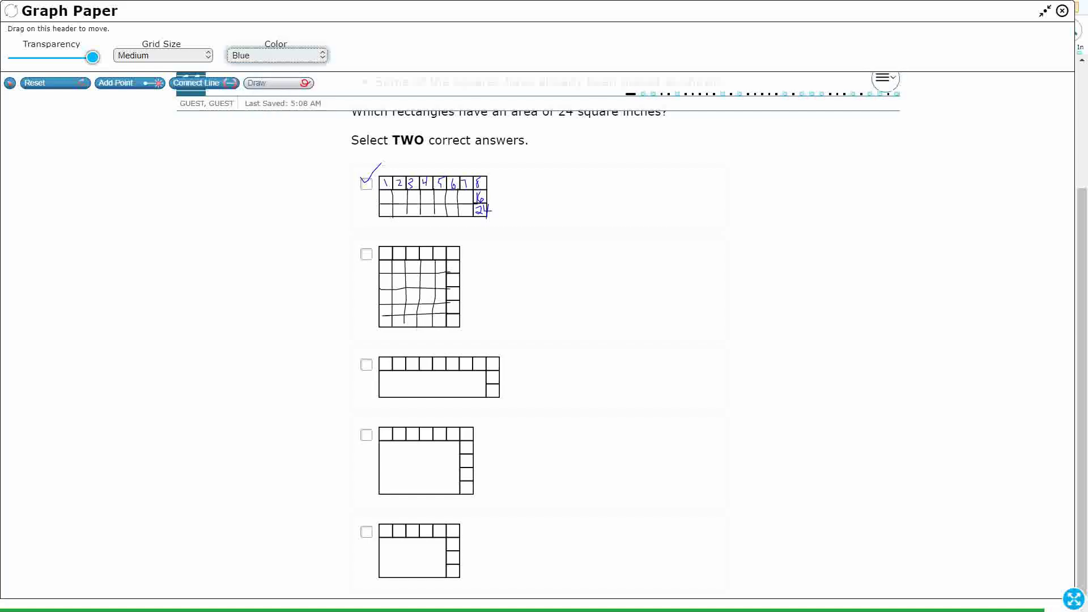
{"action": "left_click_drag", "start_coordinate": [383, 250], "coordinate": [411, 257]}
{"action": "left_click_drag", "start_coordinate": [423, 251], "coordinate": [436, 258]}
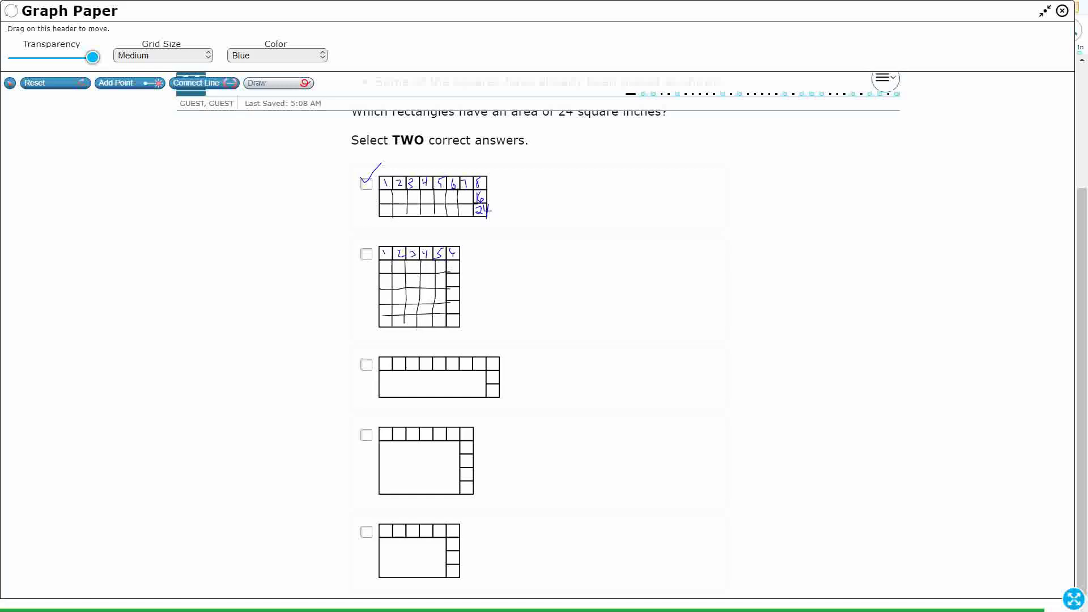
{"action": "left_click_drag", "start_coordinate": [450, 264], "coordinate": [450, 285]}
{"action": "mouse_move", "coordinate": [458, 274]}
{"action": "left_mouse_down"}
{"action": "mouse_move", "coordinate": [448, 311]}
{"action": "mouse_move", "coordinate": [458, 307]}
{"action": "mouse_move", "coordinate": [457, 324]}
{"action": "left_mouse_up"}
Step: Draw black grid lines through the third rectangle's empty area to divide it into unit squares
{"action": "left_click", "coordinate": [277, 55]}
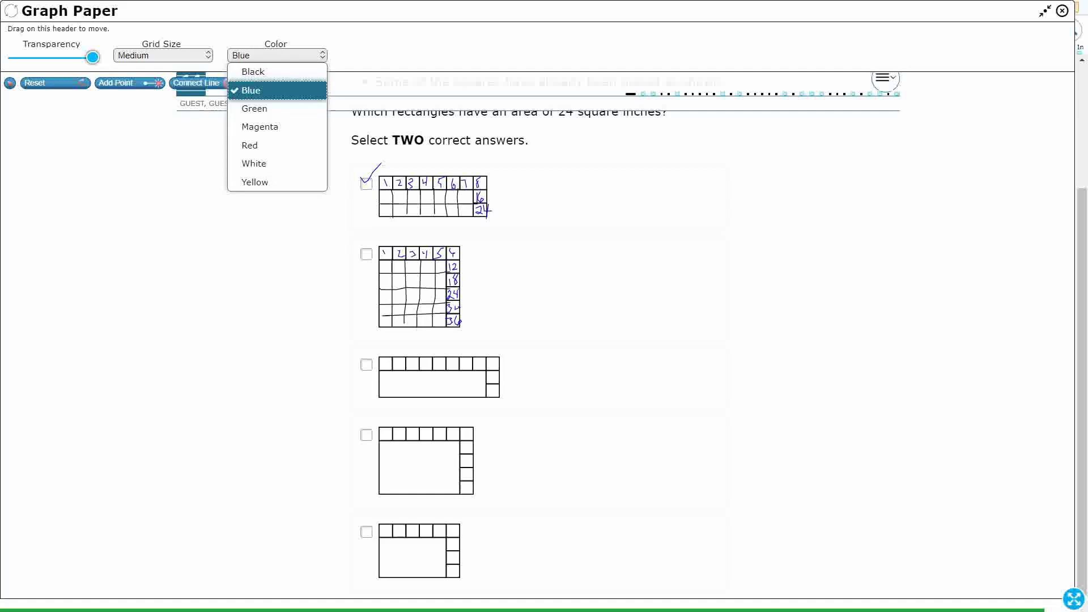
{"action": "left_click", "coordinate": [250, 70]}
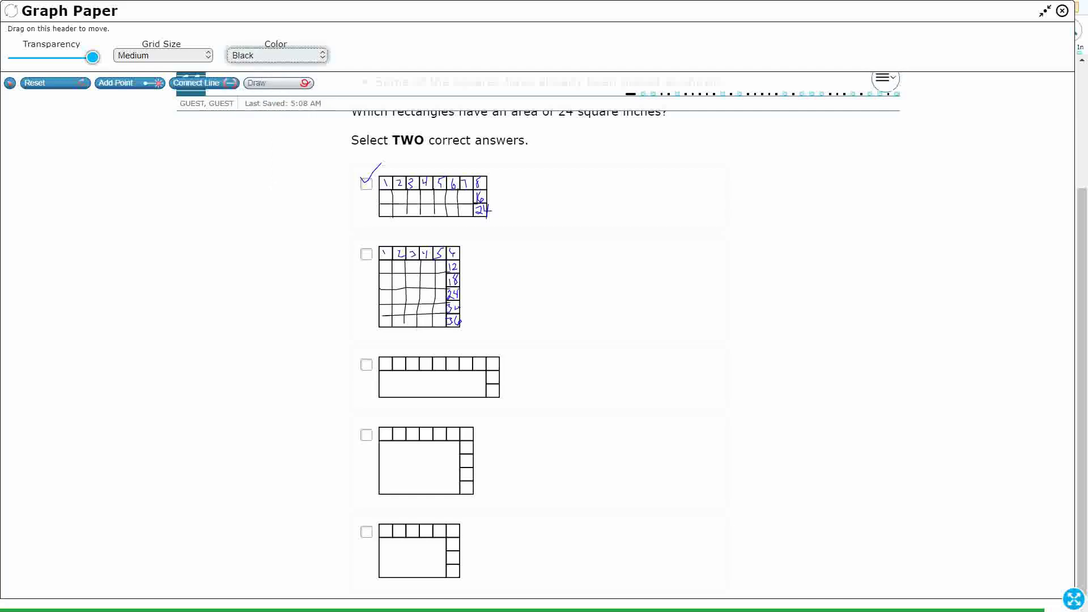
{"action": "left_click_drag", "start_coordinate": [381, 383], "coordinate": [485, 385]}
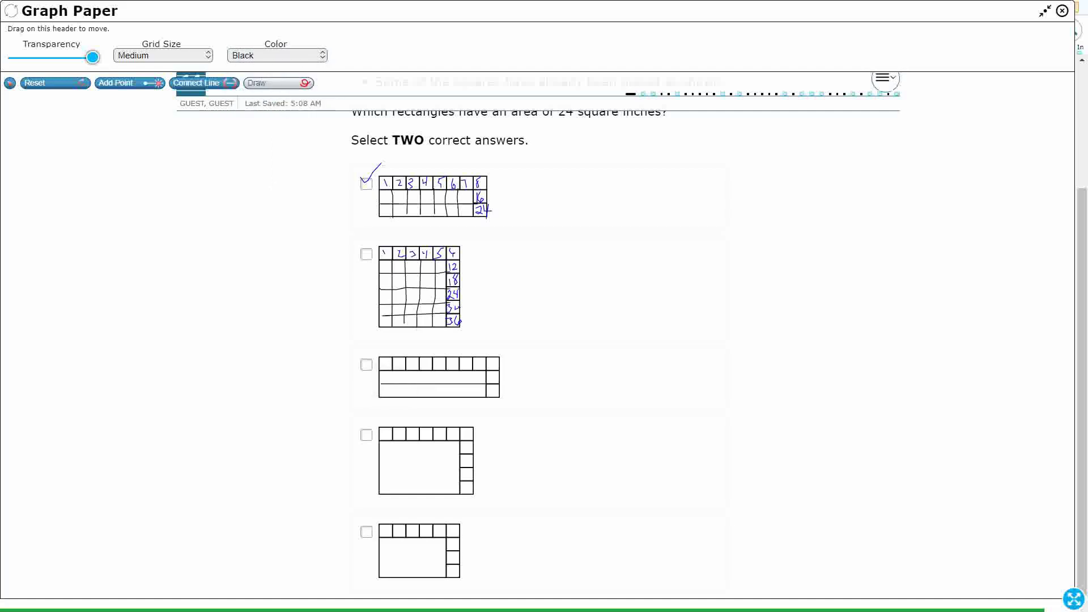
{"action": "mouse_move", "coordinate": [392, 381]}
{"action": "left_mouse_down"}
{"action": "mouse_move", "coordinate": [392, 401]}
{"action": "mouse_move", "coordinate": [419, 391]}
{"action": "mouse_move", "coordinate": [430, 401]}
{"action": "left_mouse_up"}
{"action": "left_click_drag", "start_coordinate": [459, 371], "coordinate": [470, 398]}
Step: Number the squares in the third rectangle's top row from 1 to 9 in blue
{"action": "left_click", "coordinate": [278, 55]}
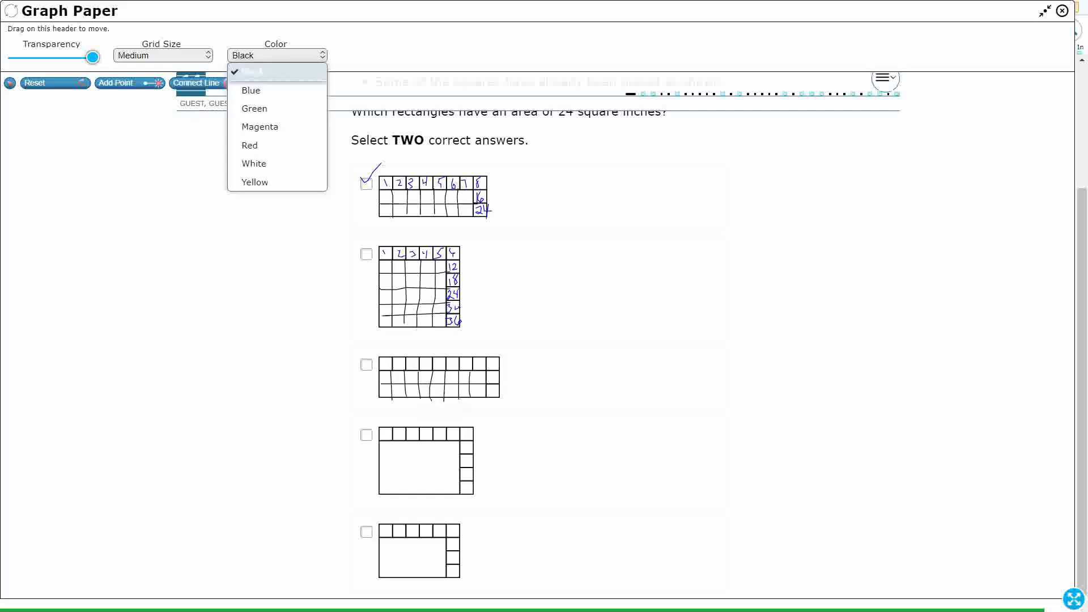
{"action": "left_click", "coordinate": [250, 89]}
{"action": "left_click_drag", "start_coordinate": [386, 361], "coordinate": [450, 366]}
{"action": "left_click_drag", "start_coordinate": [463, 361], "coordinate": [493, 370]}
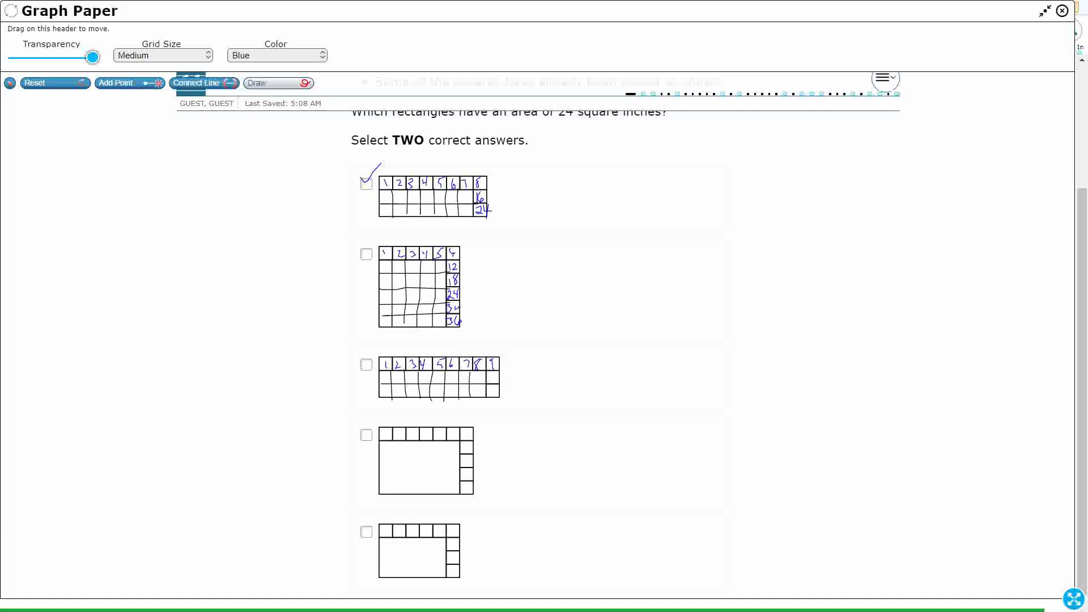
Step: Write 18 and 27 in blue down the third rectangle's last column, below the 9
{"action": "left_click_drag", "start_coordinate": [494, 362], "coordinate": [493, 395]}
Step: Draw black horizontal and vertical grid lines through the fourth rectangle's empty area to divide it into unit squares
{"action": "left_click", "coordinate": [276, 55]}
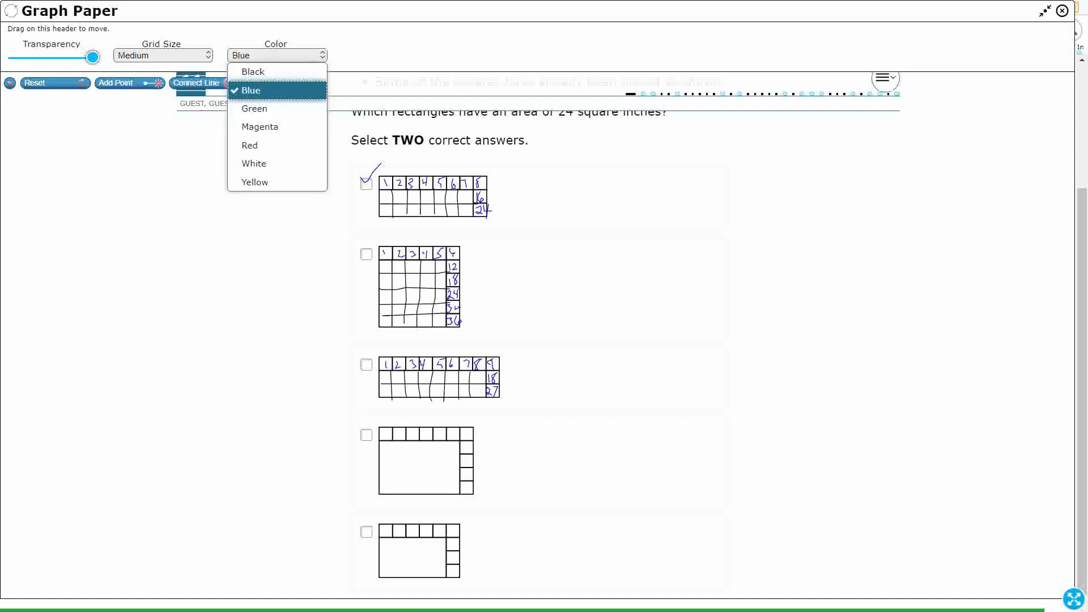
{"action": "left_click", "coordinate": [250, 70]}
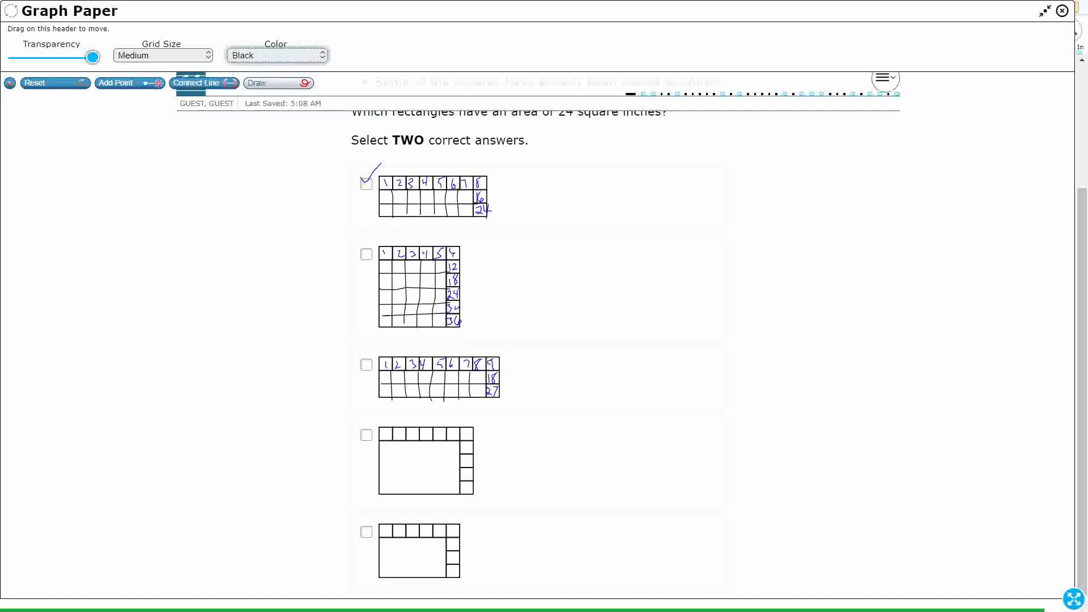
{"action": "left_click_drag", "start_coordinate": [378, 453], "coordinate": [464, 456]}
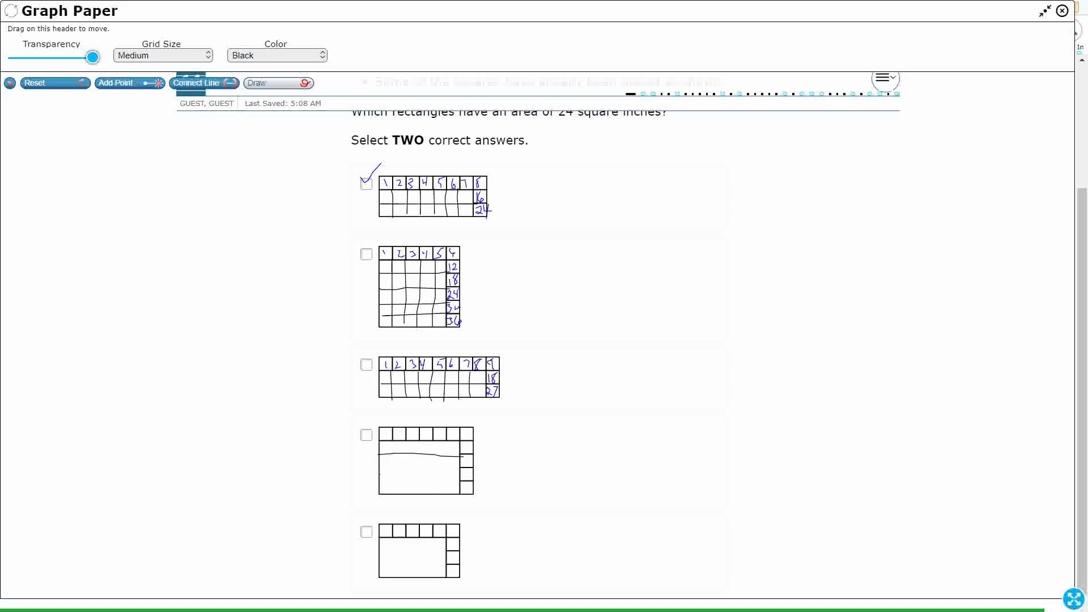
{"action": "left_click_drag", "start_coordinate": [380, 473], "coordinate": [458, 473]}
{"action": "left_click_drag", "start_coordinate": [390, 485], "coordinate": [464, 485]}
{"action": "mouse_move", "coordinate": [392, 440]}
{"action": "left_mouse_down"}
{"action": "mouse_move", "coordinate": [391, 498]}
{"action": "mouse_move", "coordinate": [406, 494]}
{"action": "left_mouse_up"}
{"action": "mouse_move", "coordinate": [420, 441]}
{"action": "left_mouse_down"}
{"action": "mouse_move", "coordinate": [422, 495]}
{"action": "mouse_move", "coordinate": [434, 497]}
{"action": "mouse_move", "coordinate": [447, 463]}
{"action": "mouse_move", "coordinate": [445, 494]}
{"action": "left_mouse_up"}
Step: In blue, number the fourth rectangle's top row 1 to 7 and write 14, 21, 28 and 35 down its last column
{"action": "left_click", "coordinate": [277, 55]}
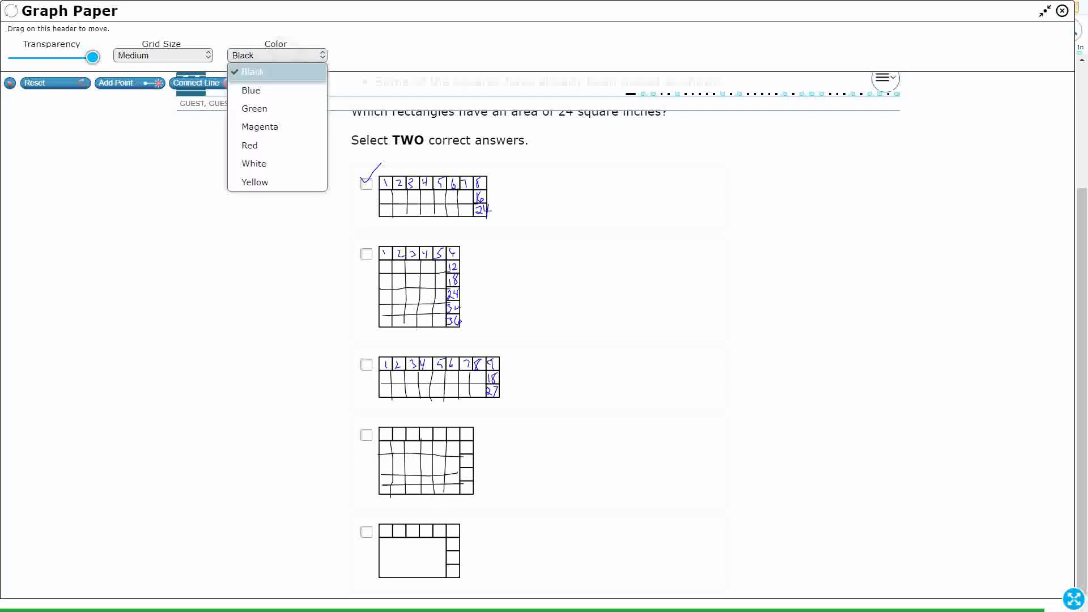
{"action": "left_click", "coordinate": [250, 89]}
{"action": "left_click", "coordinate": [387, 434]}
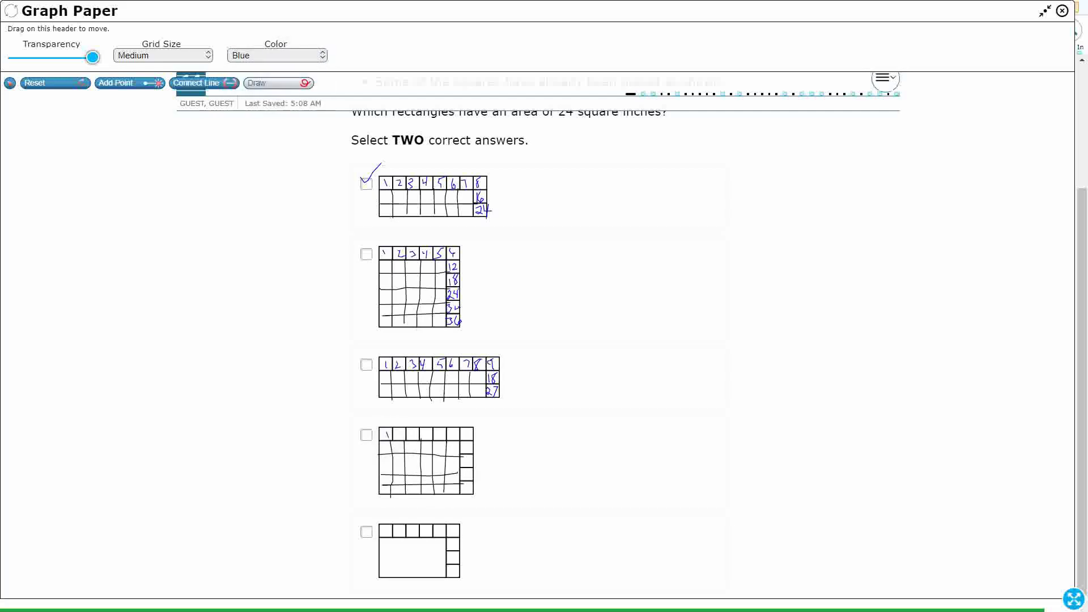
{"action": "left_click_drag", "start_coordinate": [399, 433], "coordinate": [452, 438]}
{"action": "left_click_drag", "start_coordinate": [465, 446], "coordinate": [469, 450]}
{"action": "mouse_move", "coordinate": [462, 473]}
{"action": "left_mouse_down"}
{"action": "mouse_move", "coordinate": [459, 494]}
{"action": "mouse_move", "coordinate": [468, 494]}
{"action": "left_mouse_up"}
{"action": "left_click_drag", "start_coordinate": [471, 486], "coordinate": [475, 486]}
Step: Draw black grid lines through the fifth rectangle's empty area to divide it into unit squares
{"action": "left_click", "coordinate": [277, 55]}
{"action": "left_click", "coordinate": [277, 71]}
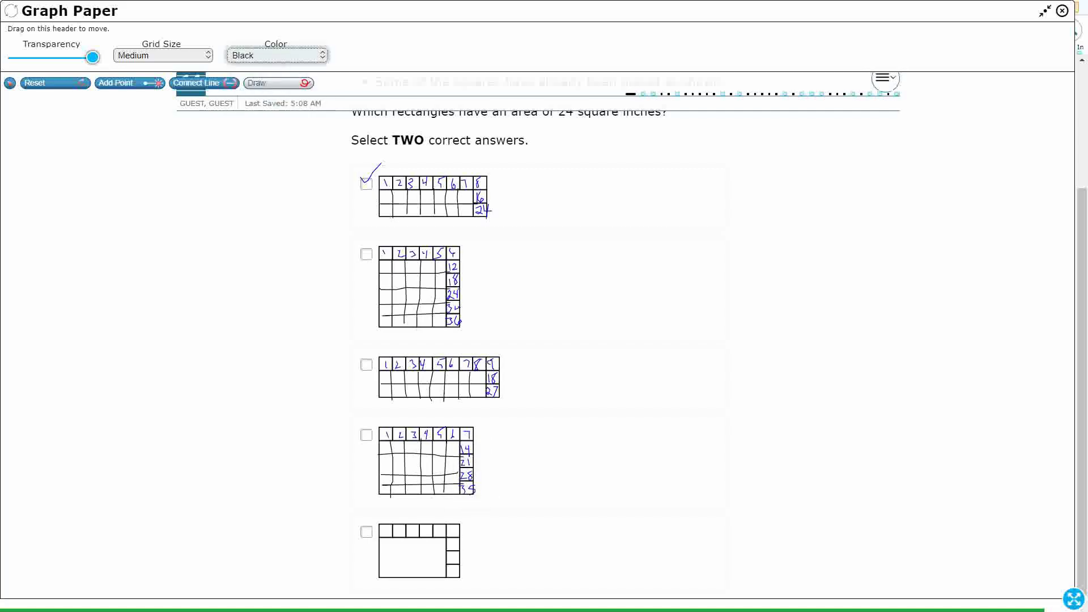
{"action": "left_click_drag", "start_coordinate": [379, 550], "coordinate": [448, 550]}
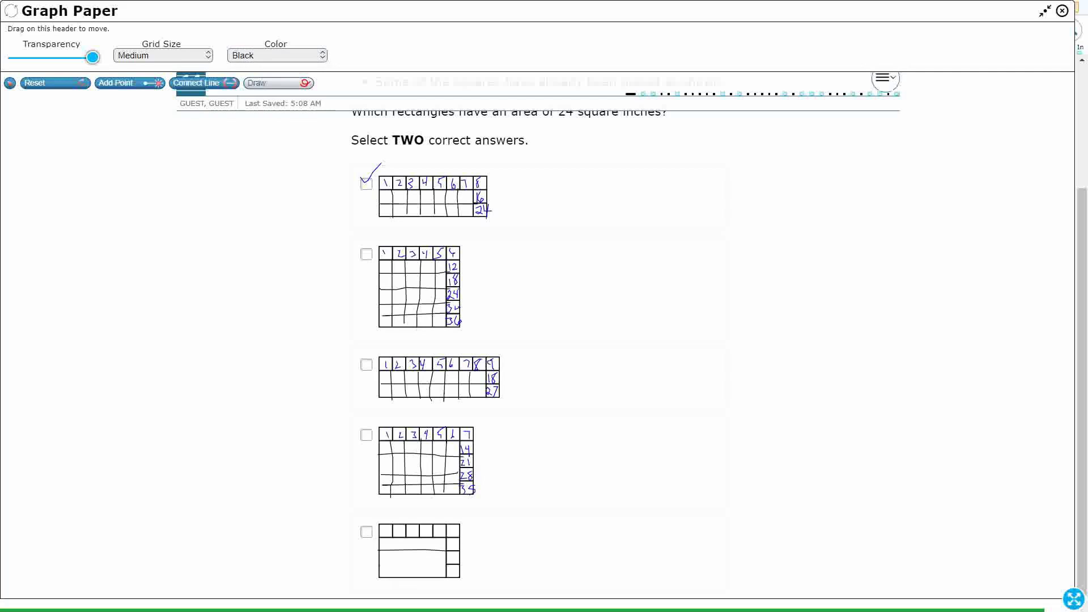
{"action": "left_click_drag", "start_coordinate": [378, 566], "coordinate": [449, 566]}
{"action": "left_click_drag", "start_coordinate": [394, 538], "coordinate": [395, 578]}
{"action": "mouse_move", "coordinate": [409, 539]}
{"action": "left_mouse_down"}
{"action": "mouse_move", "coordinate": [407, 577]}
{"action": "mouse_move", "coordinate": [436, 578]}
{"action": "left_mouse_up"}
Step: In blue, number the fifth rectangle's top row 1 to 6, write 12, 18 and 24 down its last column, and tick its checkbox
{"action": "left_click", "coordinate": [277, 55]}
{"action": "left_click", "coordinate": [255, 90]}
{"action": "left_click_drag", "start_coordinate": [384, 527], "coordinate": [402, 535]}
{"action": "mouse_move", "coordinate": [409, 528]}
{"action": "left_mouse_down"}
{"action": "mouse_move", "coordinate": [453, 534]}
{"action": "mouse_move", "coordinate": [457, 575]}
{"action": "left_mouse_up"}
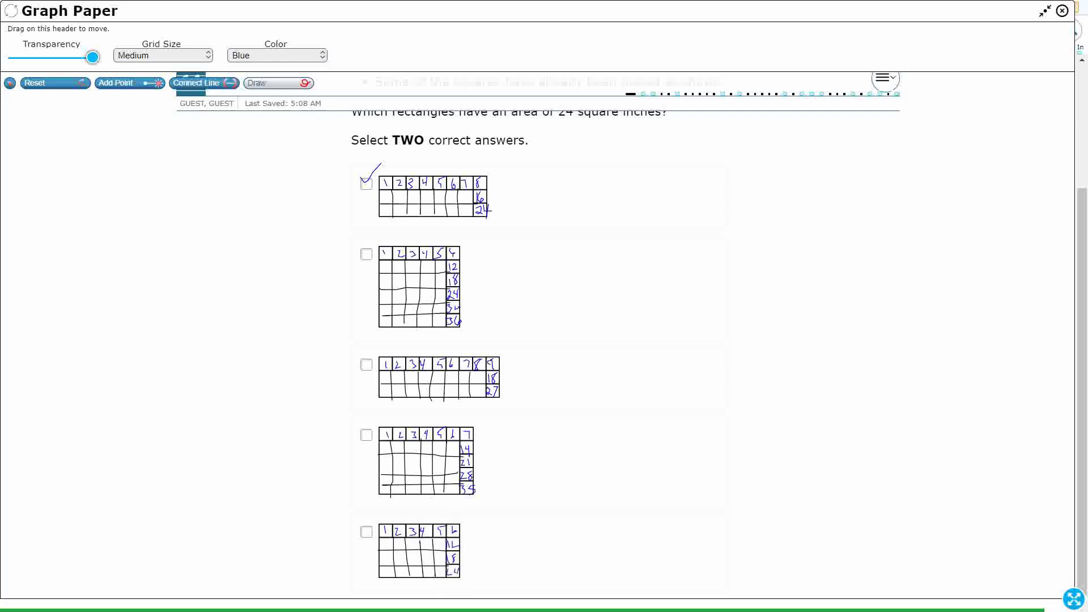
{"action": "left_click_drag", "start_coordinate": [362, 528], "coordinate": [381, 518]}
Step: Write the area formula A = L·W beside the answers and work the first rectangle's area from side labels 8 and 3
{"action": "mouse_move", "coordinate": [655, 198]}
{"action": "left_mouse_down"}
{"action": "mouse_move", "coordinate": [673, 203]}
{"action": "mouse_move", "coordinate": [756, 173]}
{"action": "left_mouse_up"}
{"action": "left_click", "coordinate": [713, 186]}
{"action": "left_click_drag", "start_coordinate": [490, 152], "coordinate": [501, 208]}
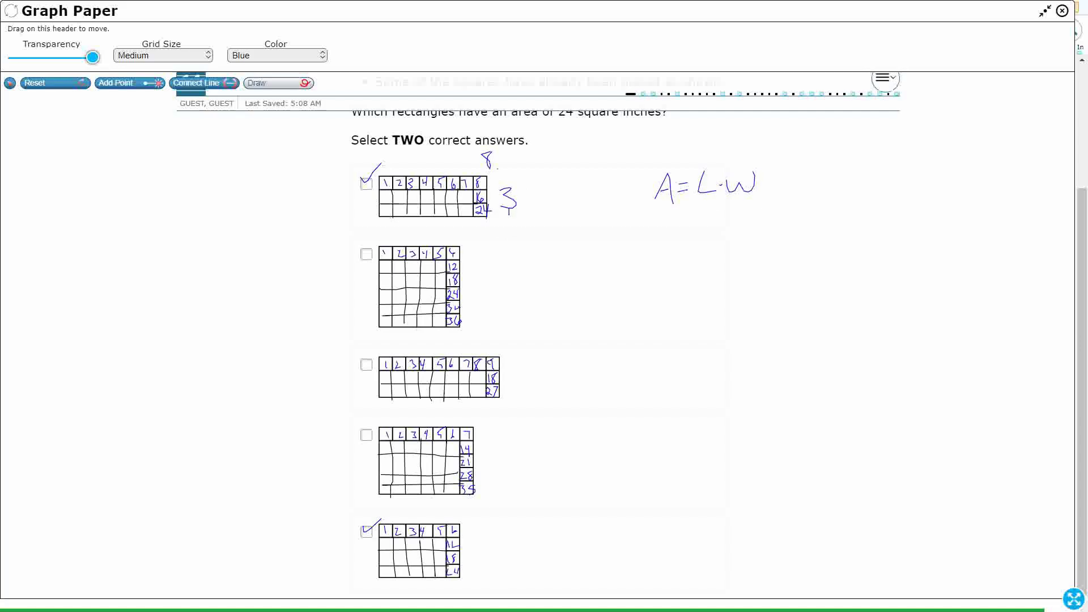
{"action": "left_click_drag", "start_coordinate": [498, 169], "coordinate": [511, 177]}
{"action": "mouse_move", "coordinate": [508, 166]}
{"action": "left_mouse_down"}
{"action": "mouse_move", "coordinate": [501, 179]}
{"action": "mouse_move", "coordinate": [547, 193]}
{"action": "left_mouse_up"}
{"action": "mouse_move", "coordinate": [553, 179]}
{"action": "left_mouse_down"}
{"action": "mouse_move", "coordinate": [560, 190]}
{"action": "mouse_move", "coordinate": [585, 187]}
{"action": "mouse_move", "coordinate": [579, 198]}
{"action": "left_mouse_up"}
{"action": "mouse_move", "coordinate": [478, 221]}
{"action": "left_mouse_down"}
{"action": "mouse_move", "coordinate": [491, 222]}
{"action": "mouse_move", "coordinate": [477, 222]}
{"action": "left_mouse_up"}
Step: Label the fifth rectangle's side lengths in blue and write its area calculation beside it
{"action": "mouse_move", "coordinate": [477, 511]}
{"action": "left_mouse_down"}
{"action": "mouse_move", "coordinate": [479, 554]}
{"action": "mouse_move", "coordinate": [494, 562]}
{"action": "left_mouse_up"}
{"action": "left_click_drag", "start_coordinate": [493, 555], "coordinate": [492, 570]}
{"action": "left_click_drag", "start_coordinate": [540, 542], "coordinate": [548, 556]}
{"action": "left_click_drag", "start_coordinate": [558, 541], "coordinate": [562, 563]}
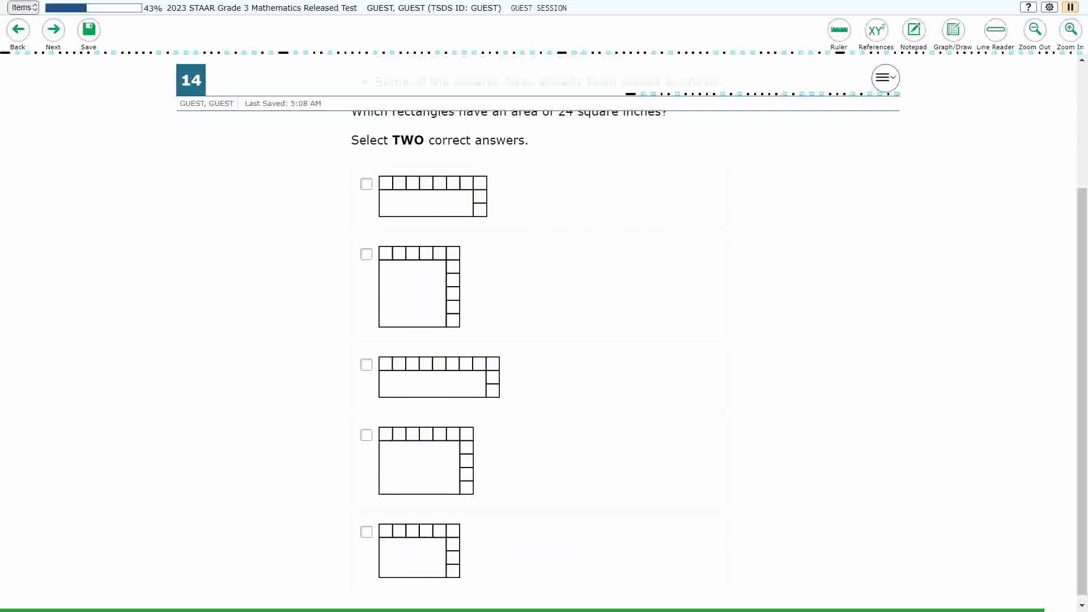
Step: Mark the first and fifth rectangles as the two answers to question 14
{"action": "left_click", "coordinate": [366, 184]}
{"action": "left_click", "coordinate": [366, 532]}
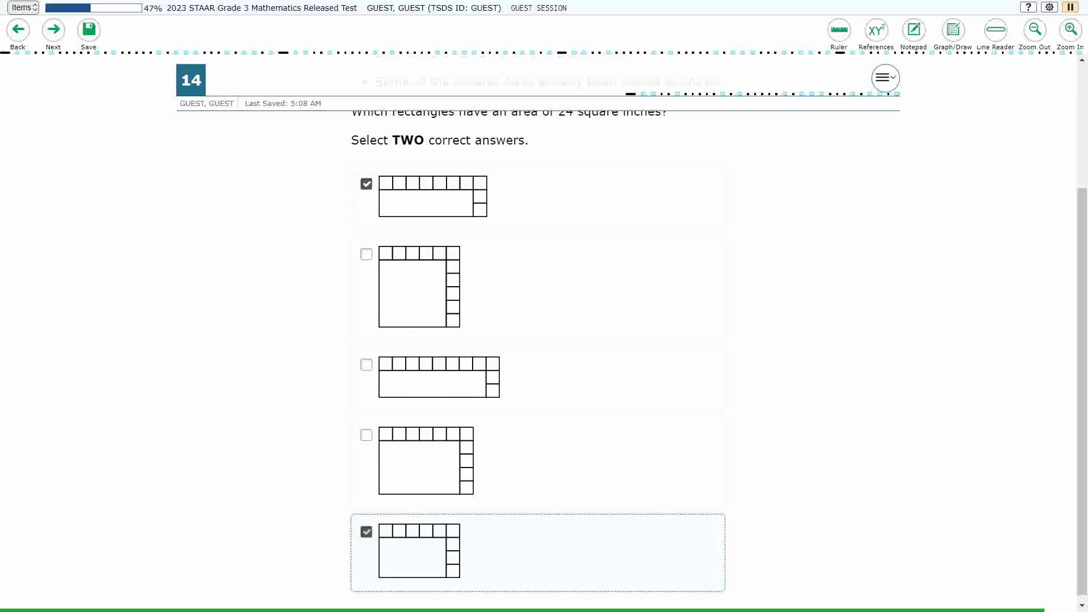